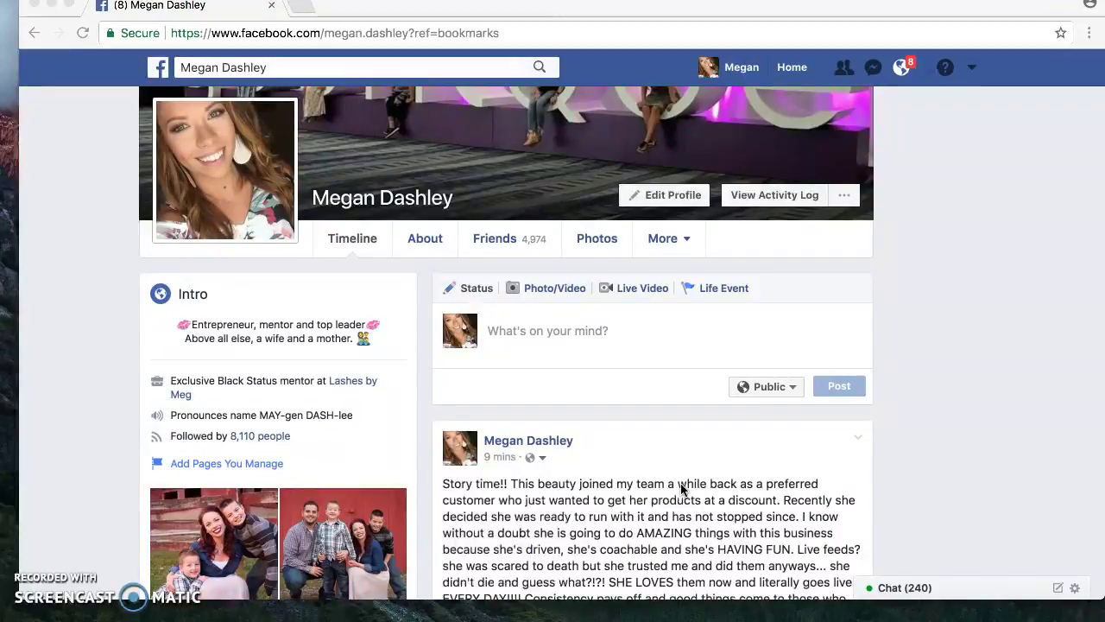
Go to the News Feed, expand Explore, and open Friend Lists showing Prospects, Boss Babes and Customers
scroll(579, 469, "up", 3)
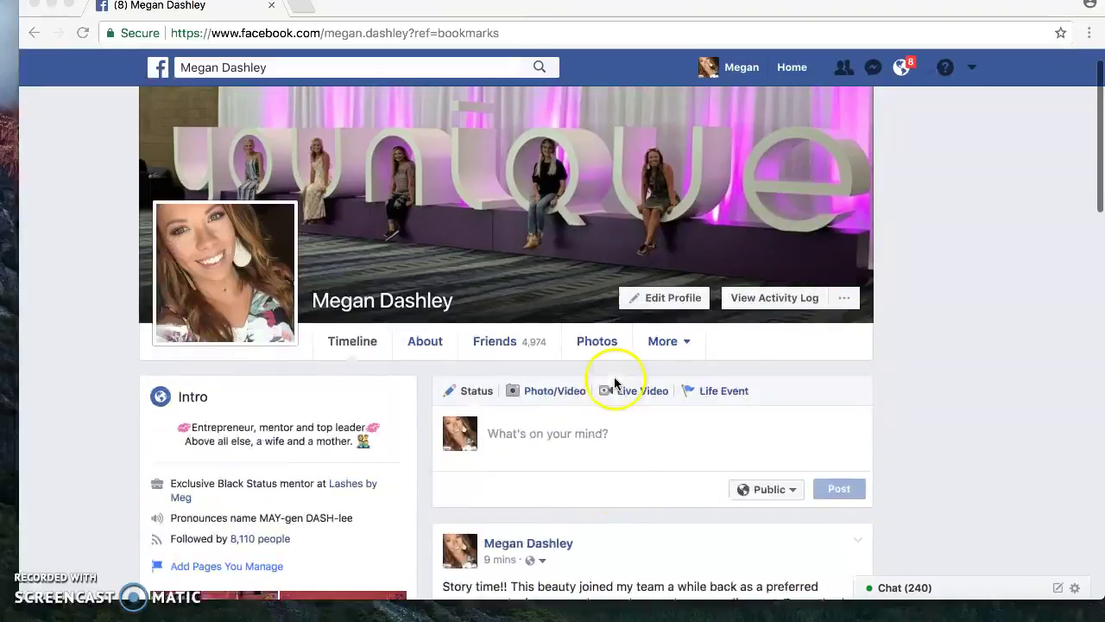
left_click(156, 71)
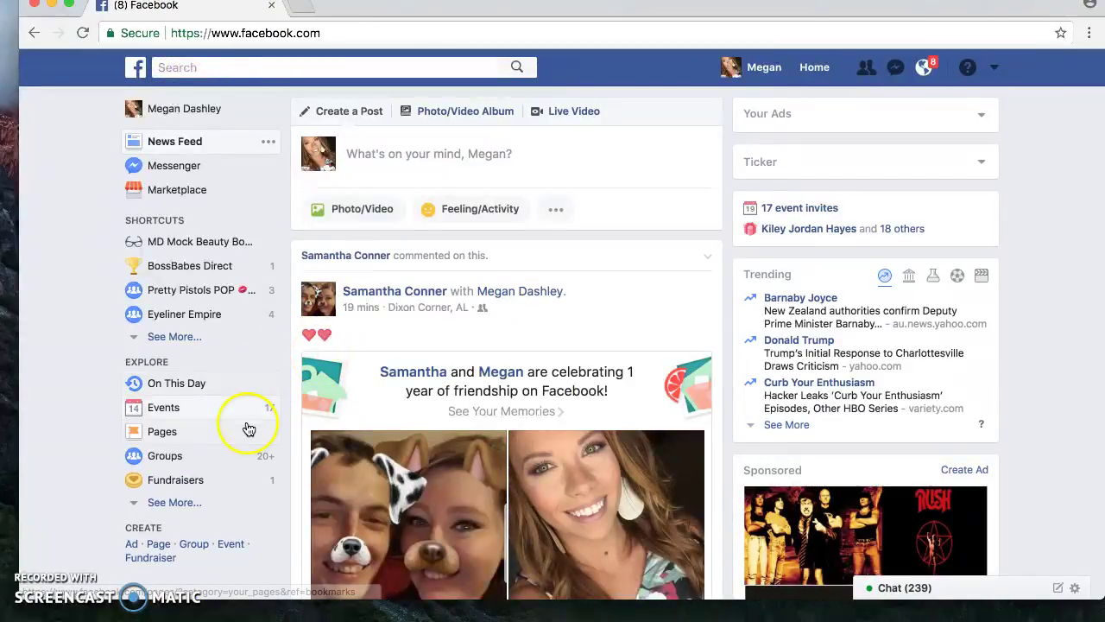
left_click(194, 509)
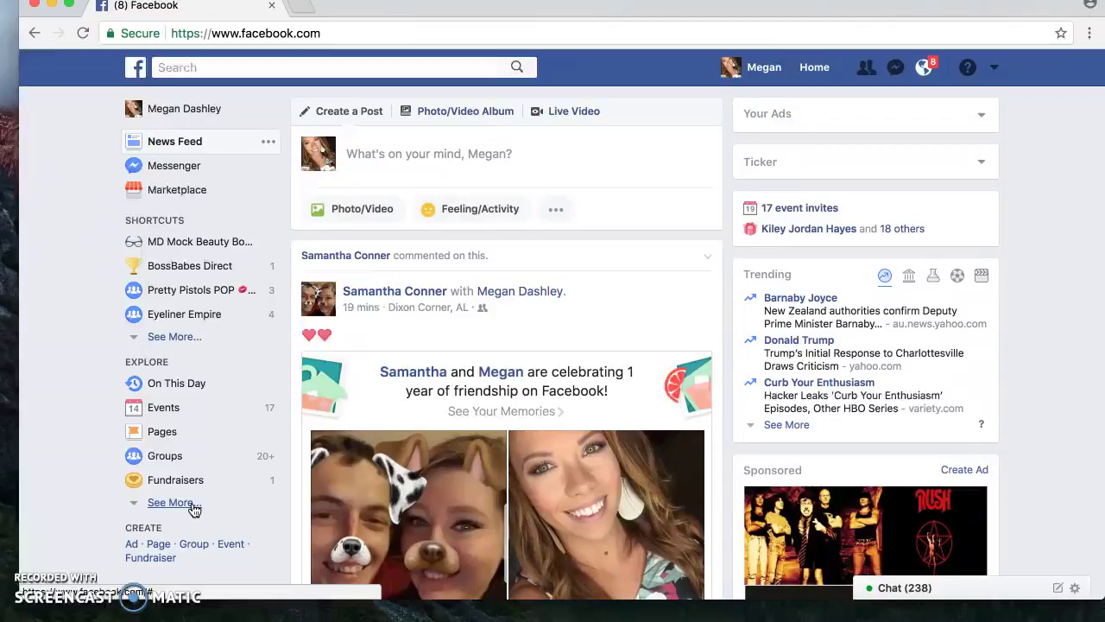
left_click(183, 510)
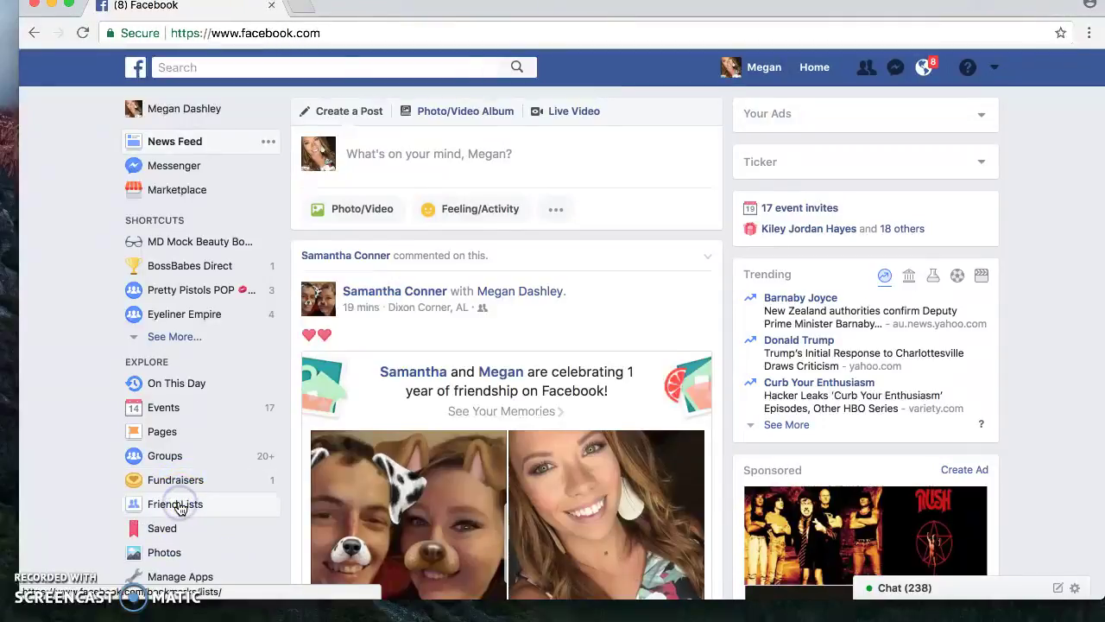
scroll(181, 484, "down", 3)
left_click(192, 395)
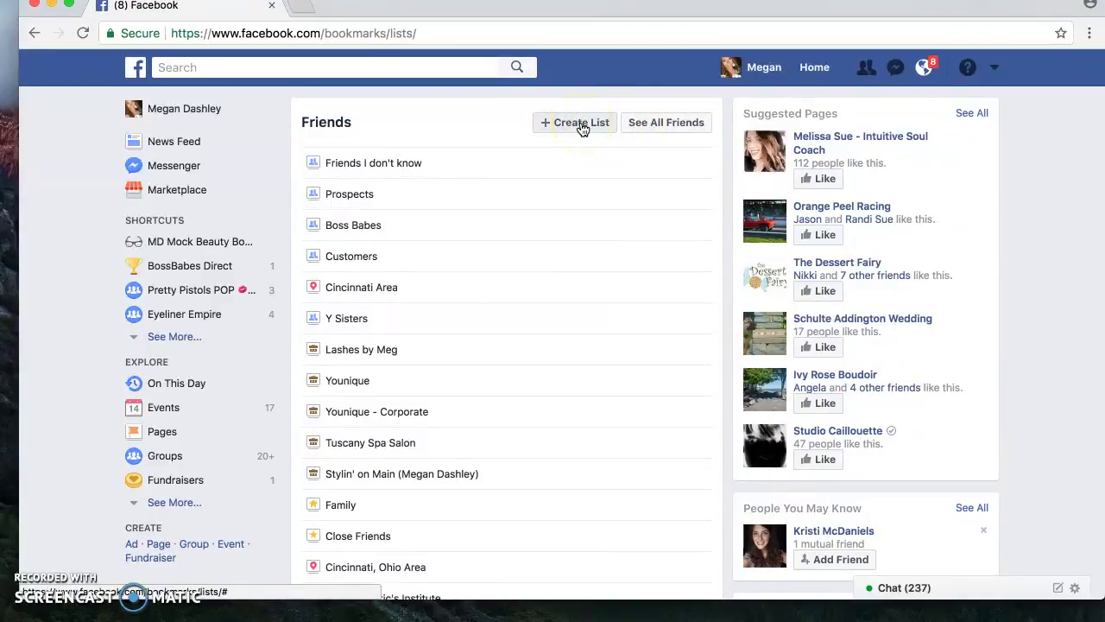
left_click(403, 169)
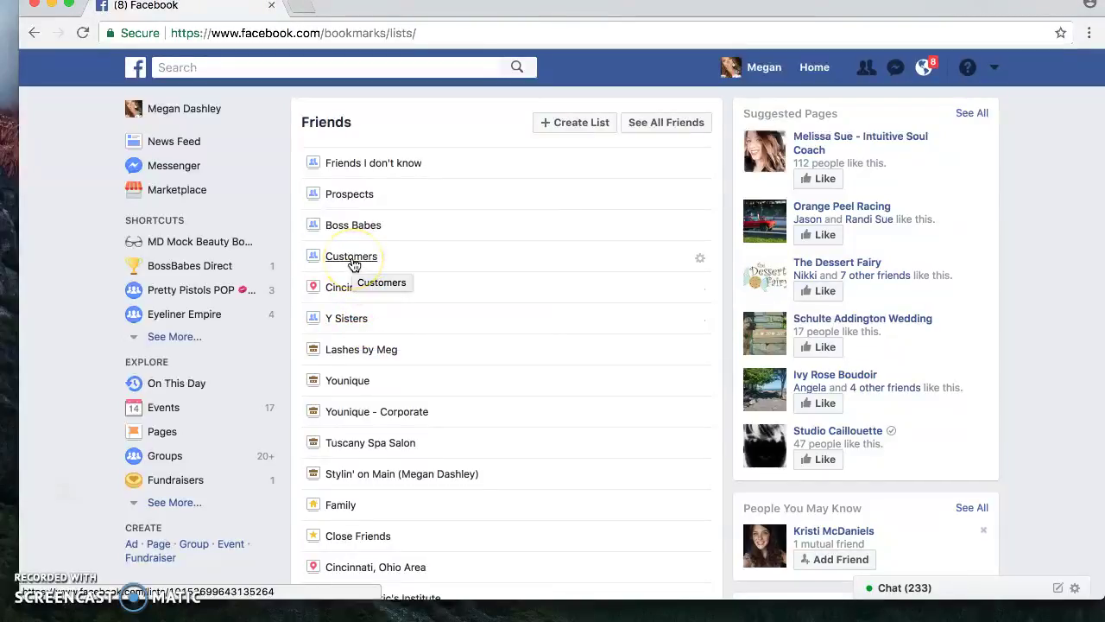
left_click(359, 229)
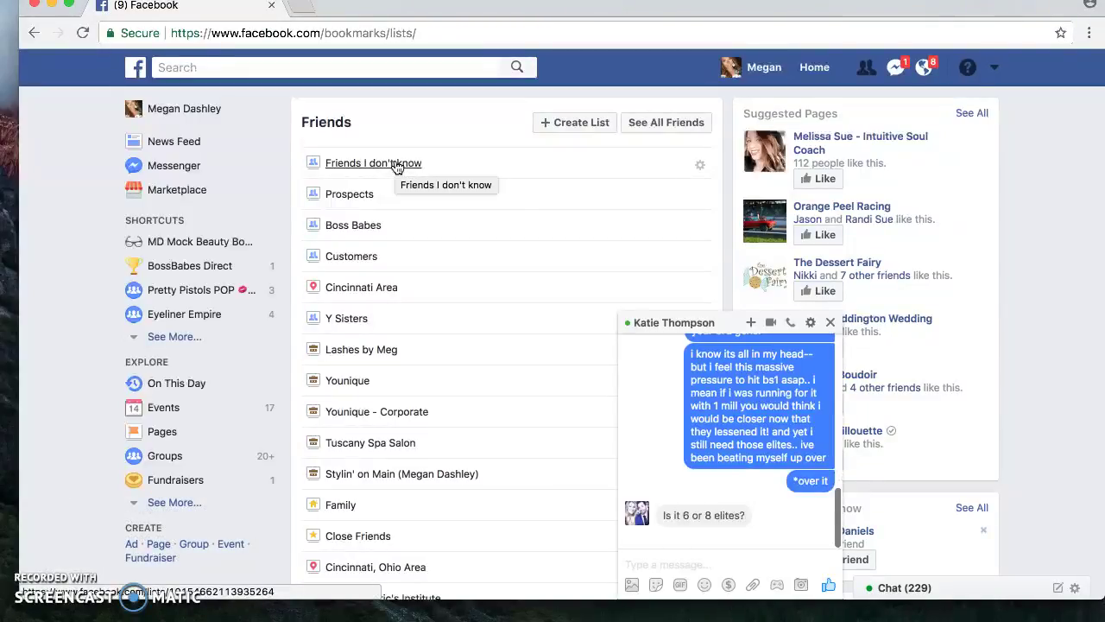
left_click(830, 322)
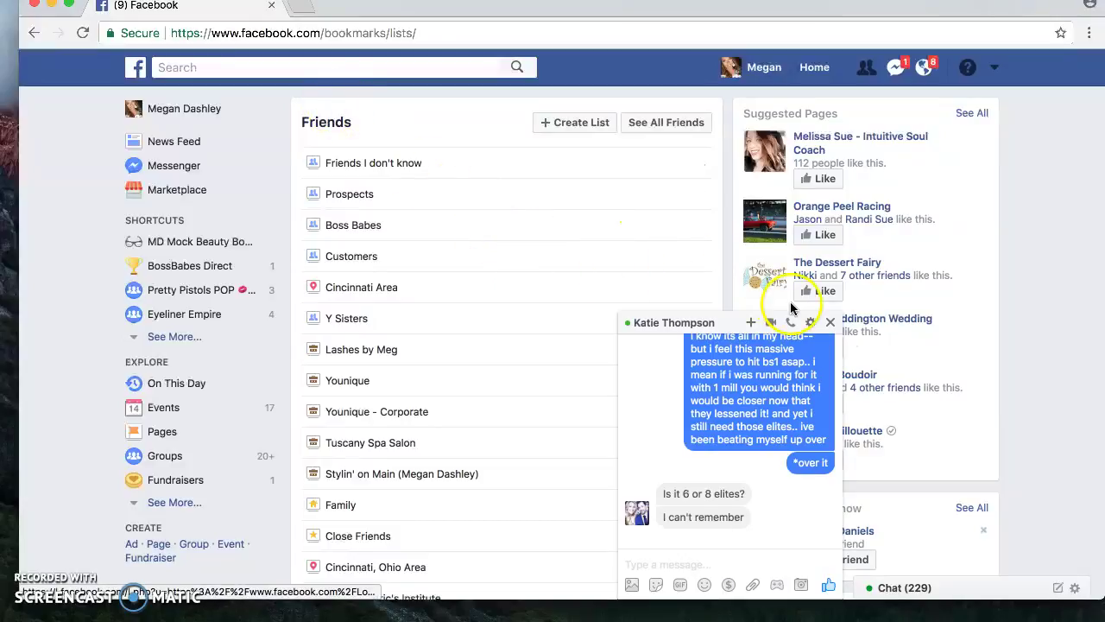
left_click(829, 322)
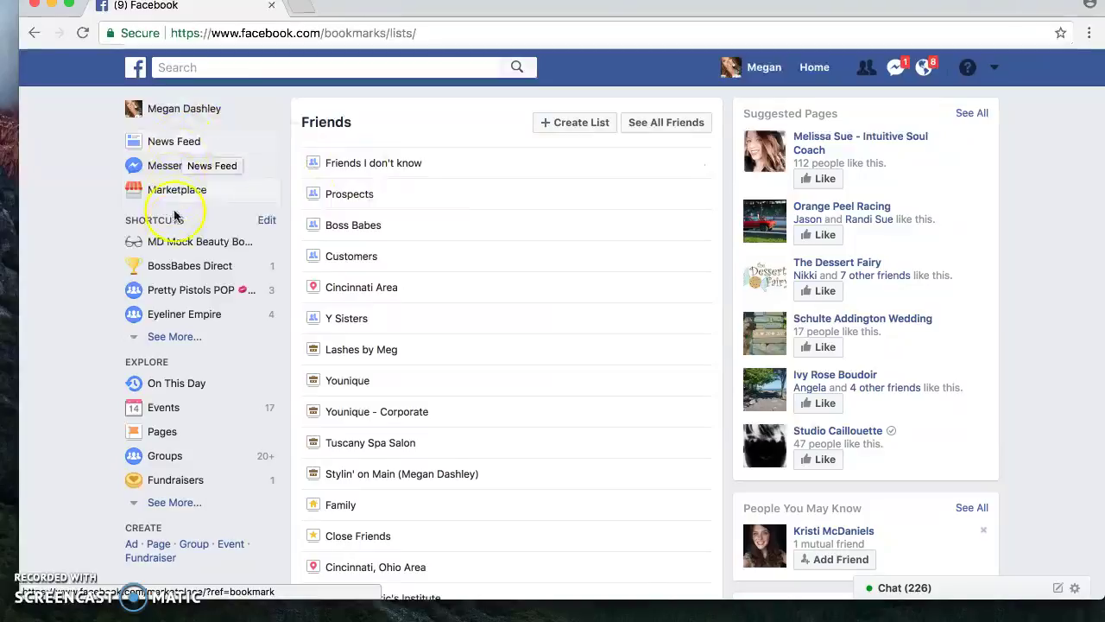
From your own profile, open the profile of the friend who commented on your latest story post
left_click(175, 108)
scroll(532, 398, "down", 1)
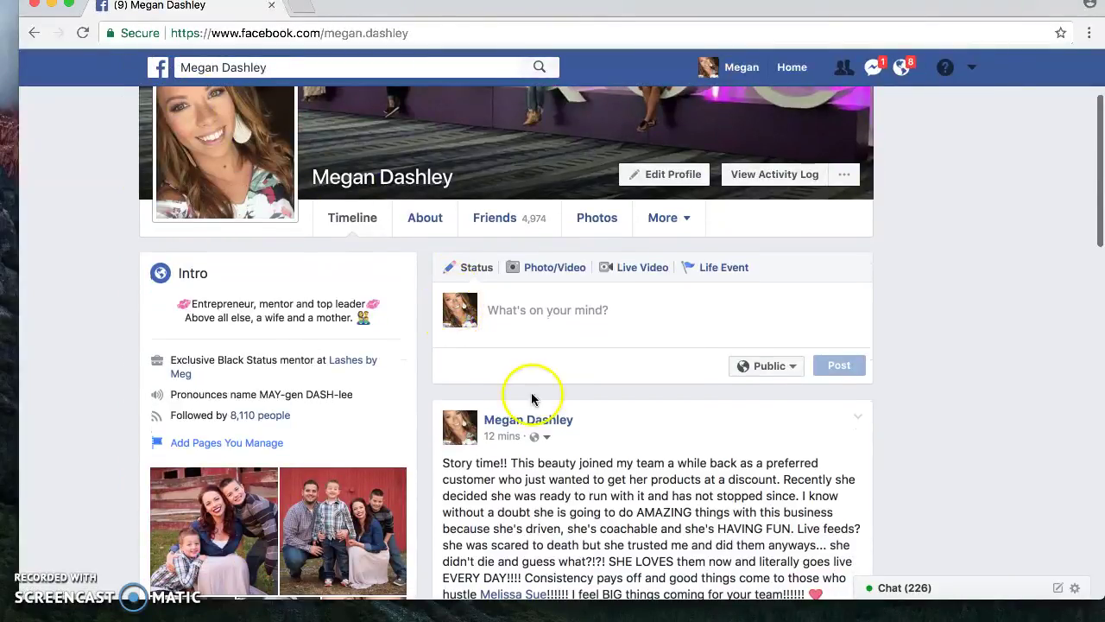
scroll(532, 398, "down", 10)
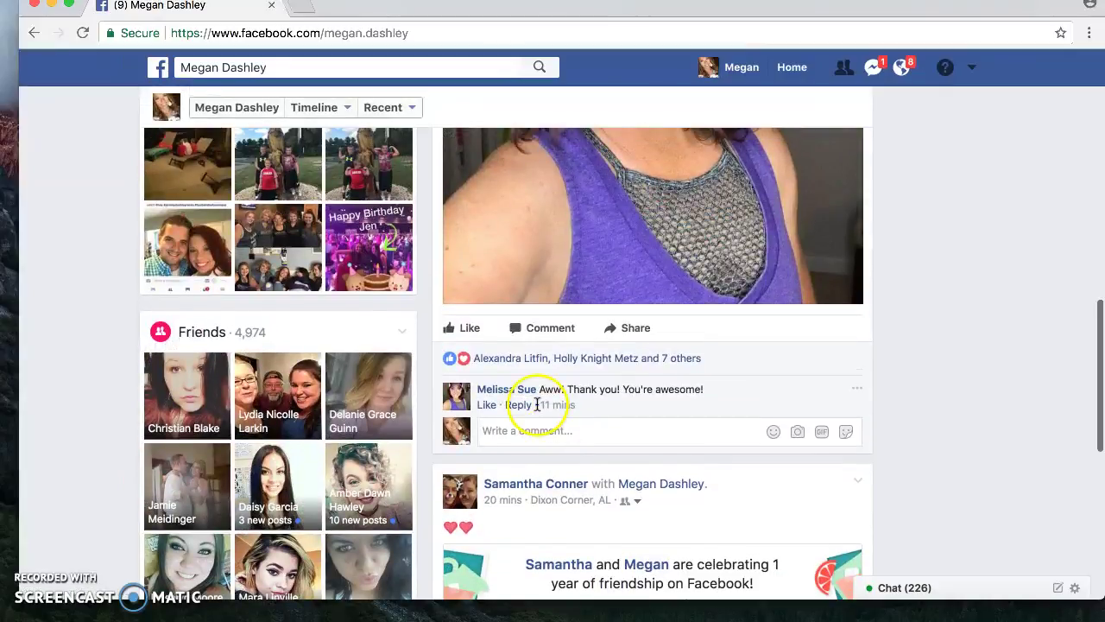
left_click(525, 393)
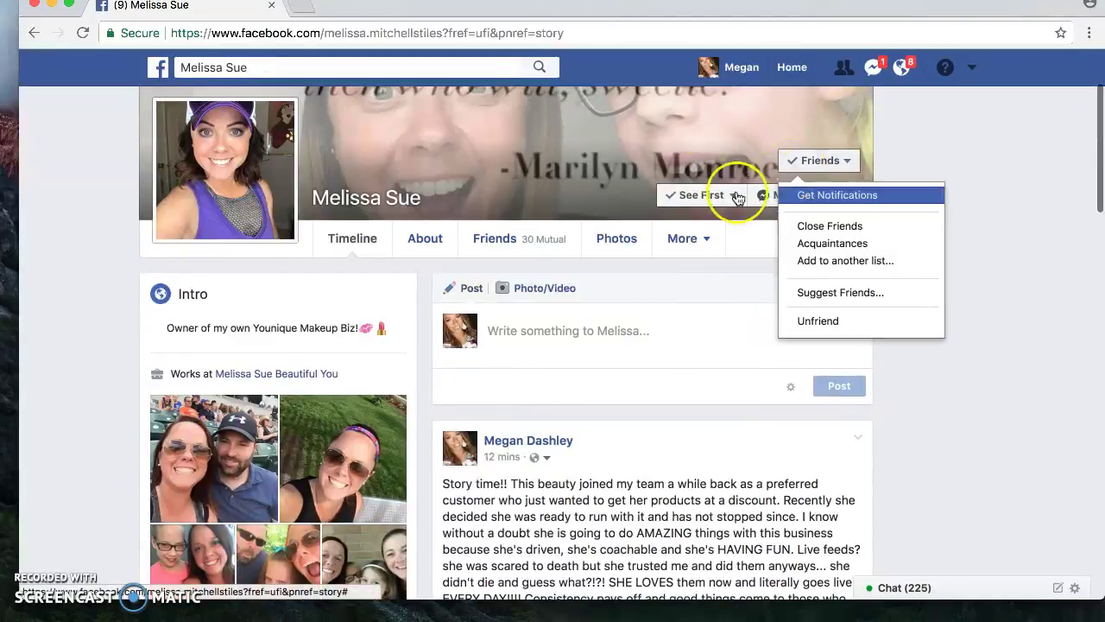
Close the chat window and bring up the Friends button options on her profile
mouse_move(827, 170)
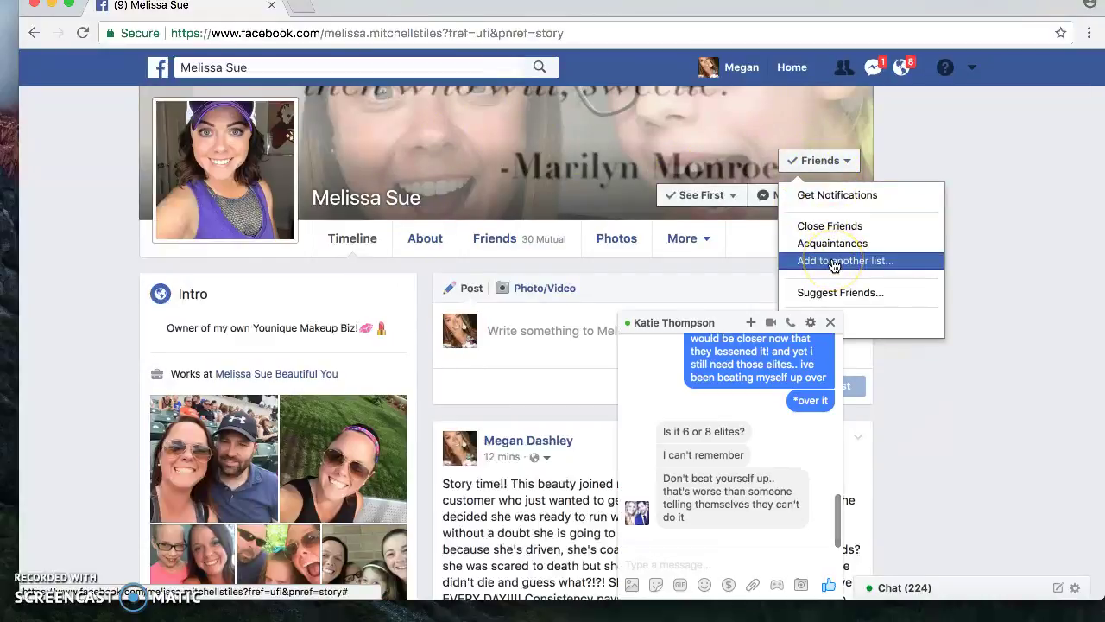
left_click(831, 322)
mouse_move(834, 164)
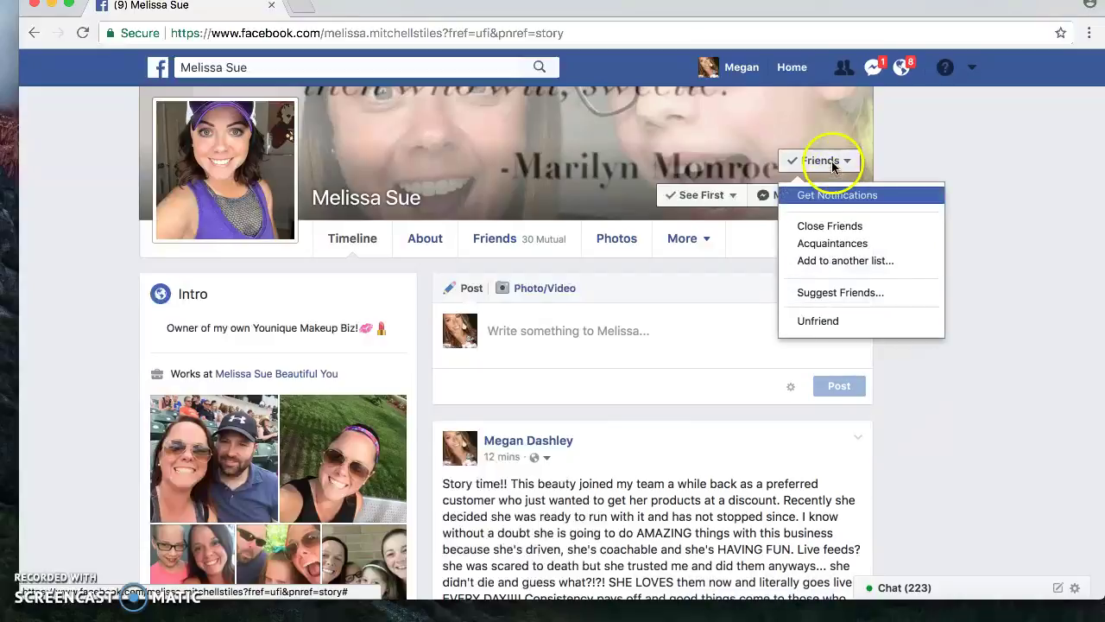
Via 'Add to another list...', untick Customers and tick Boss Babes for this friend
left_click(842, 263)
scroll(855, 326, "down", 2)
left_click(855, 327)
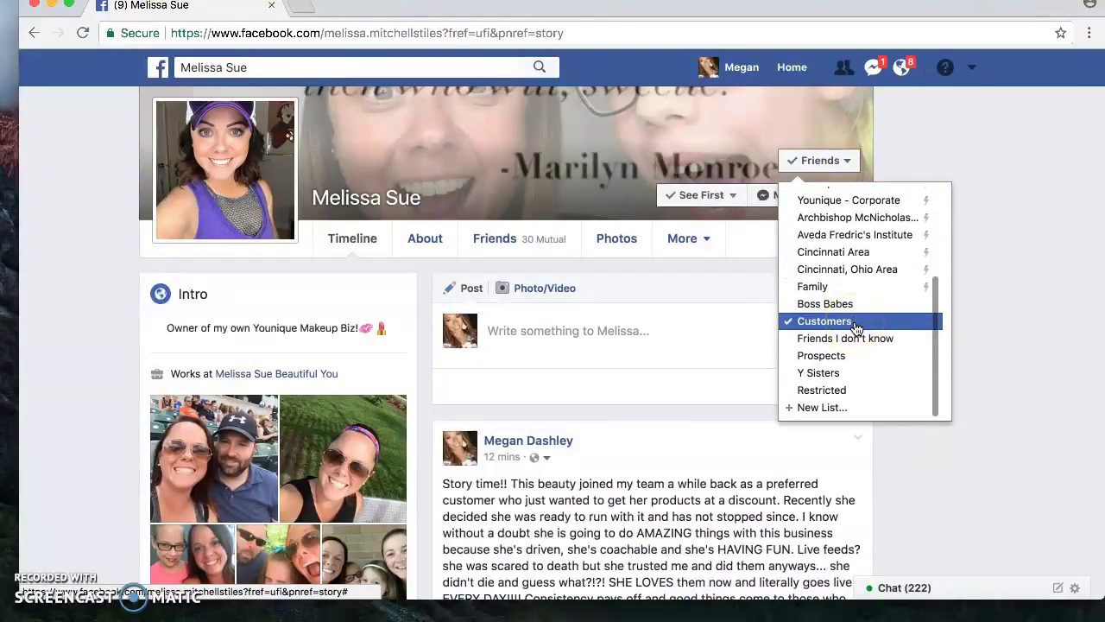
left_click(800, 325)
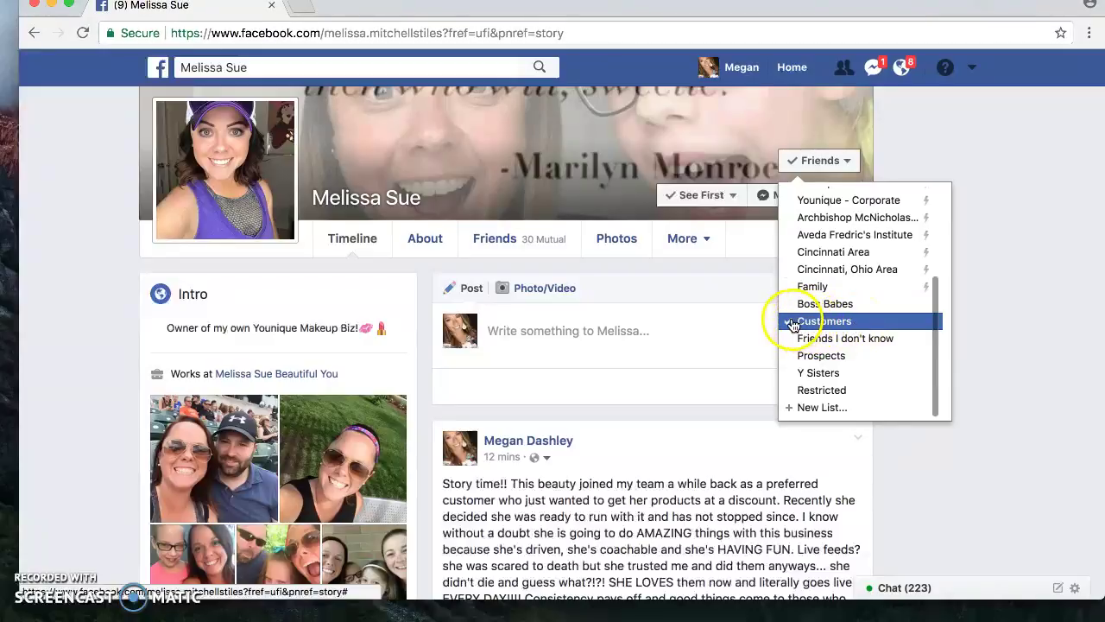
left_click(795, 305)
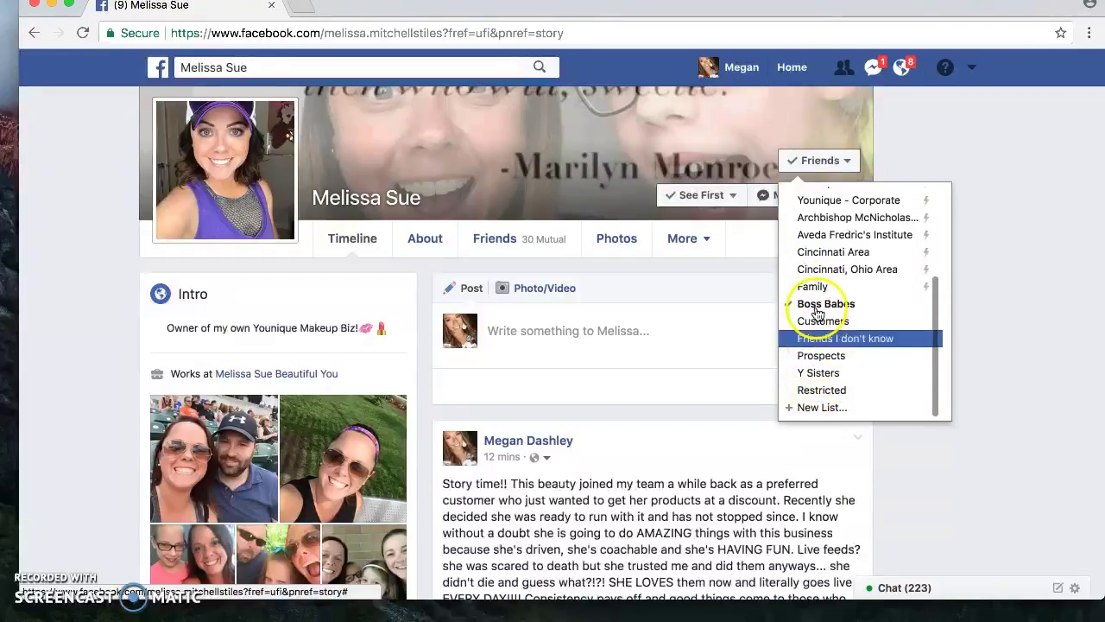
left_click(825, 162)
left_click(825, 165)
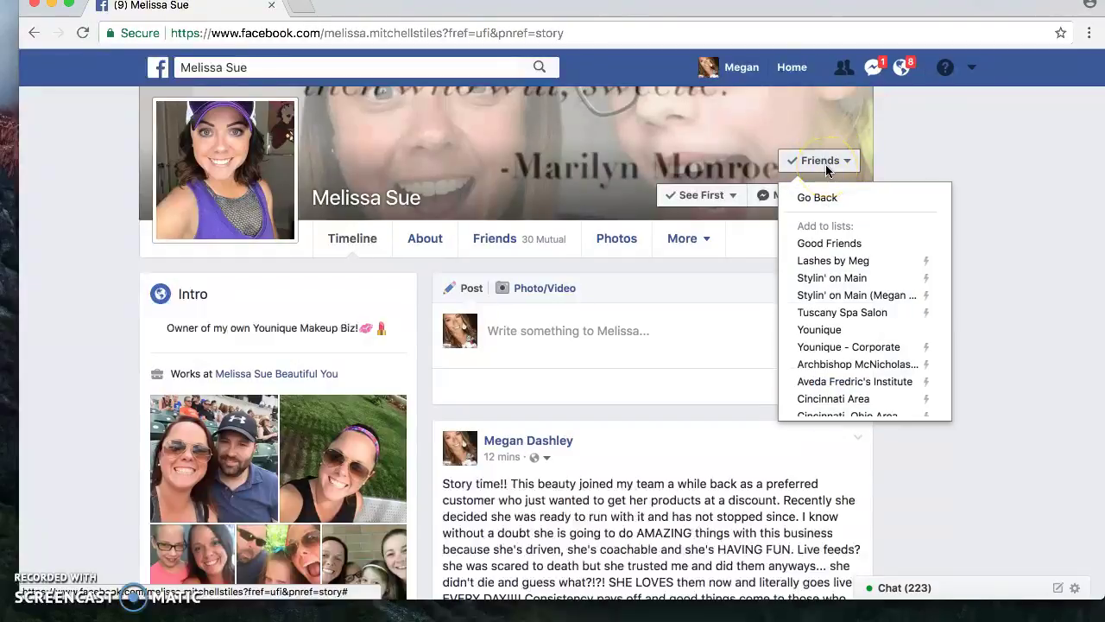
Return to the News Feed, go to Friend Lists, and open the Boss Babes feed (129 people)
left_click(689, 151)
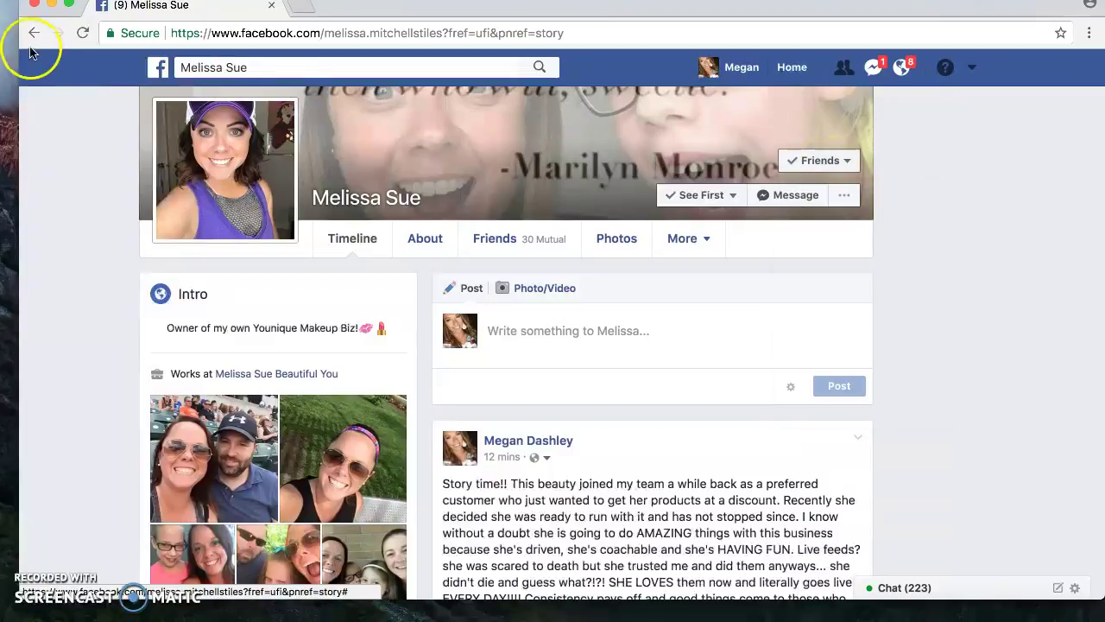
left_click(159, 72)
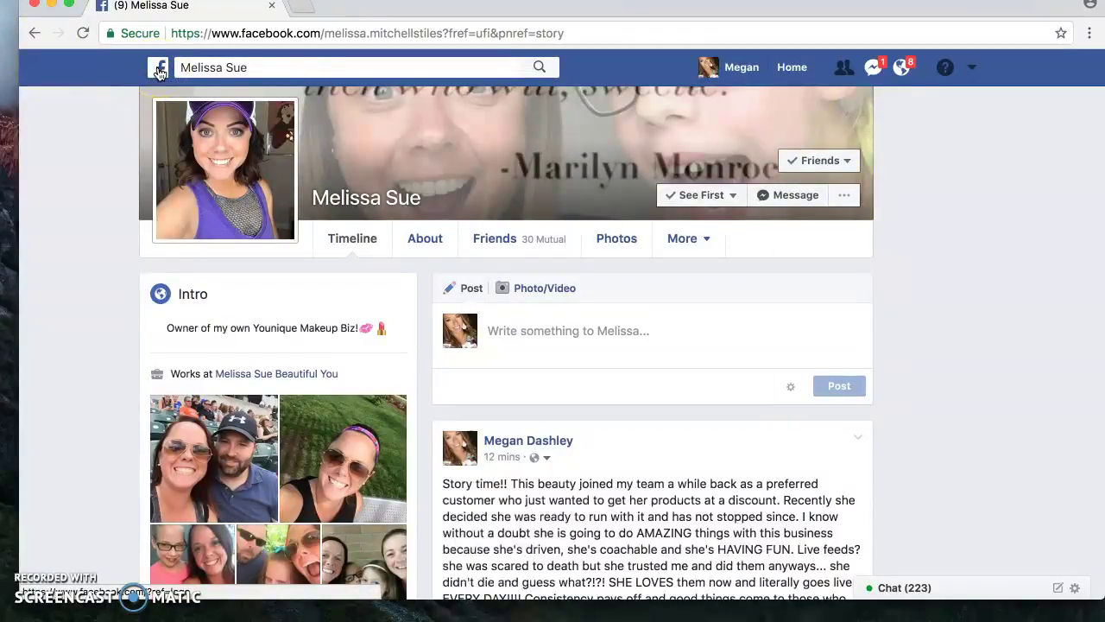
scroll(197, 354, "down", 2)
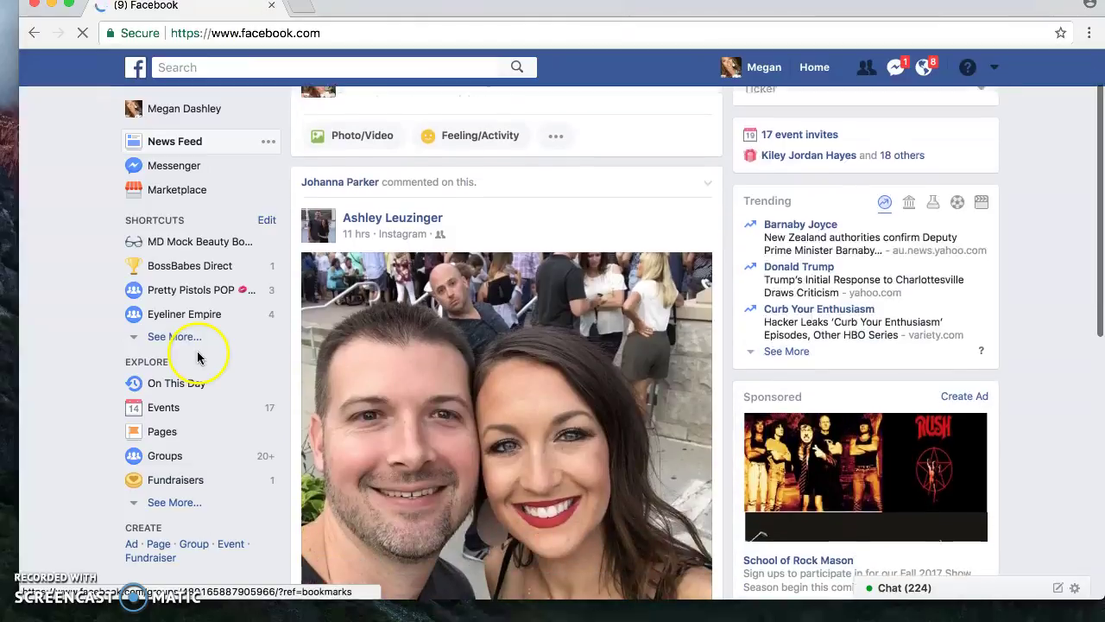
left_click(167, 504)
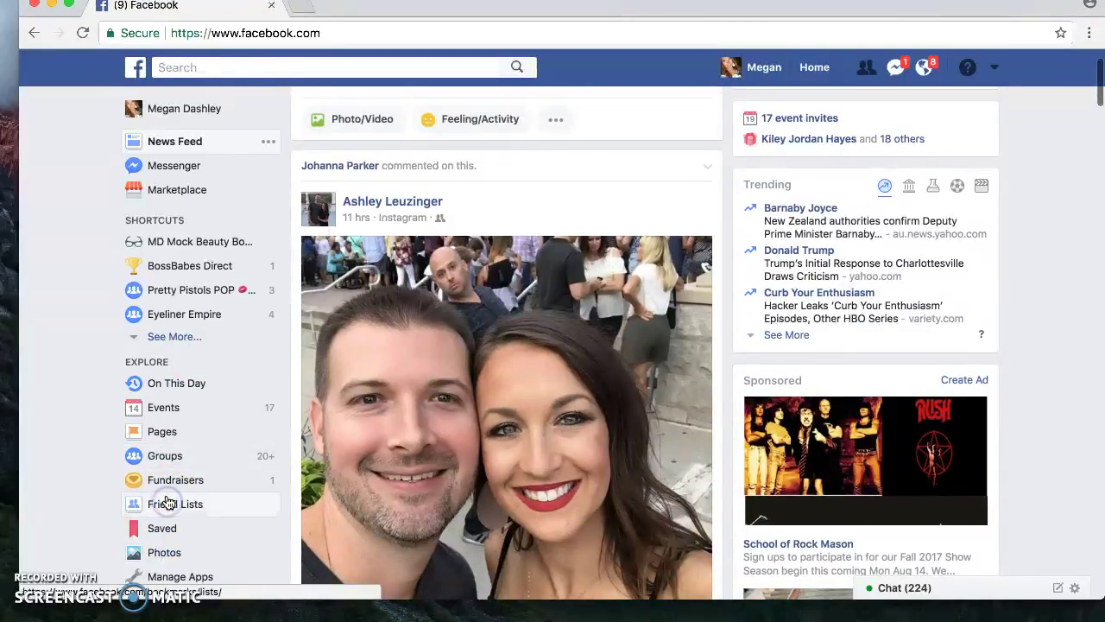
scroll(155, 505, "down", 1)
left_click(185, 452)
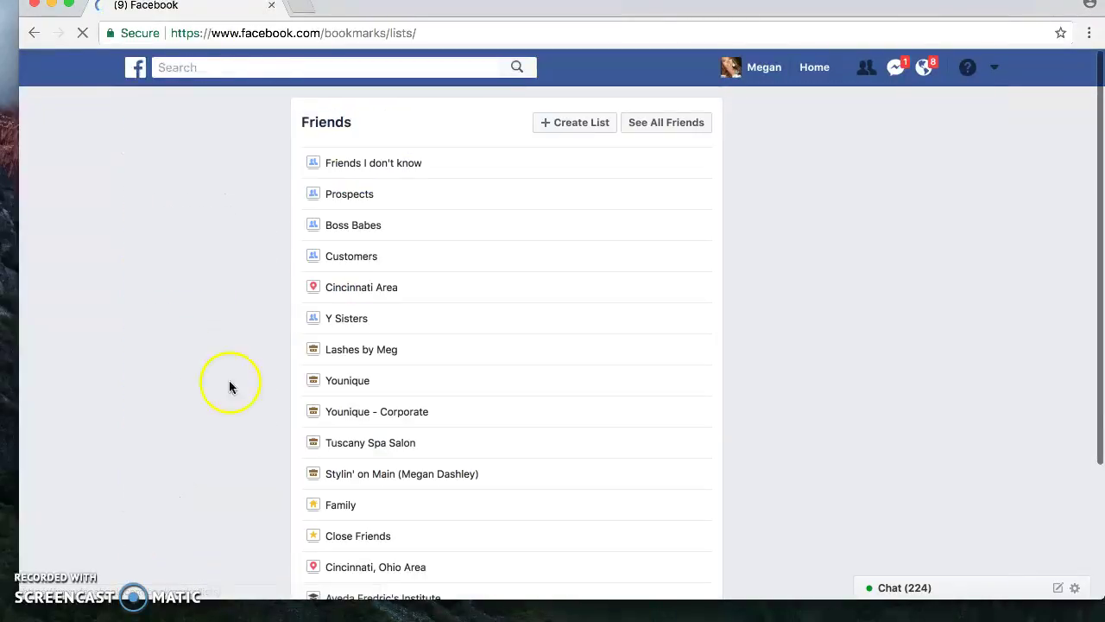
left_click(348, 225)
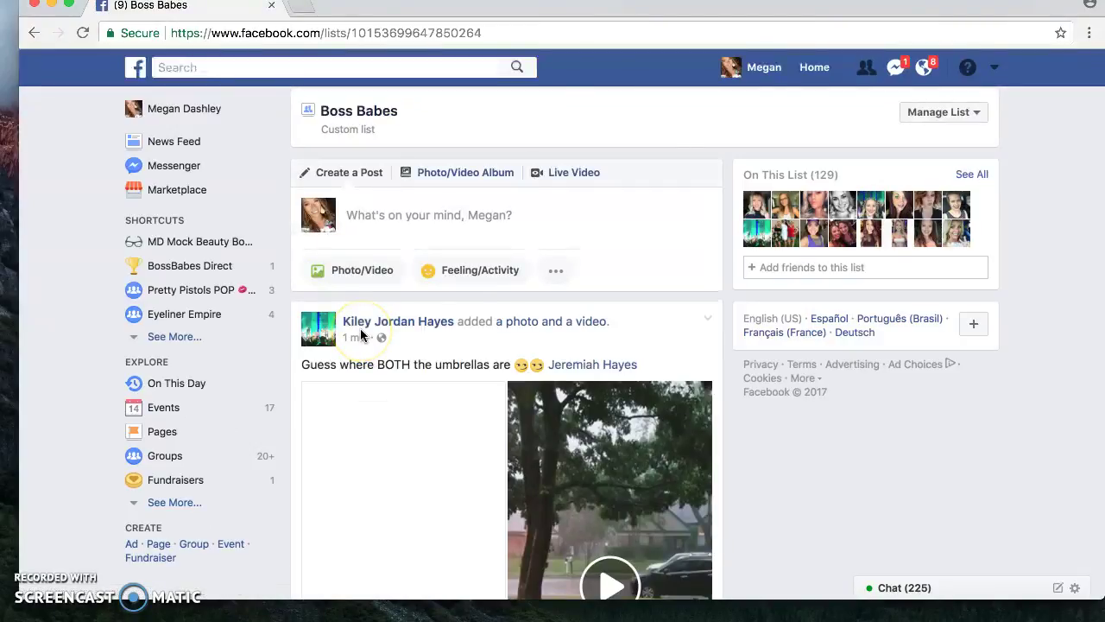
Scroll through the posts in the Boss Babes list feed
scroll(406, 460, "down", 1)
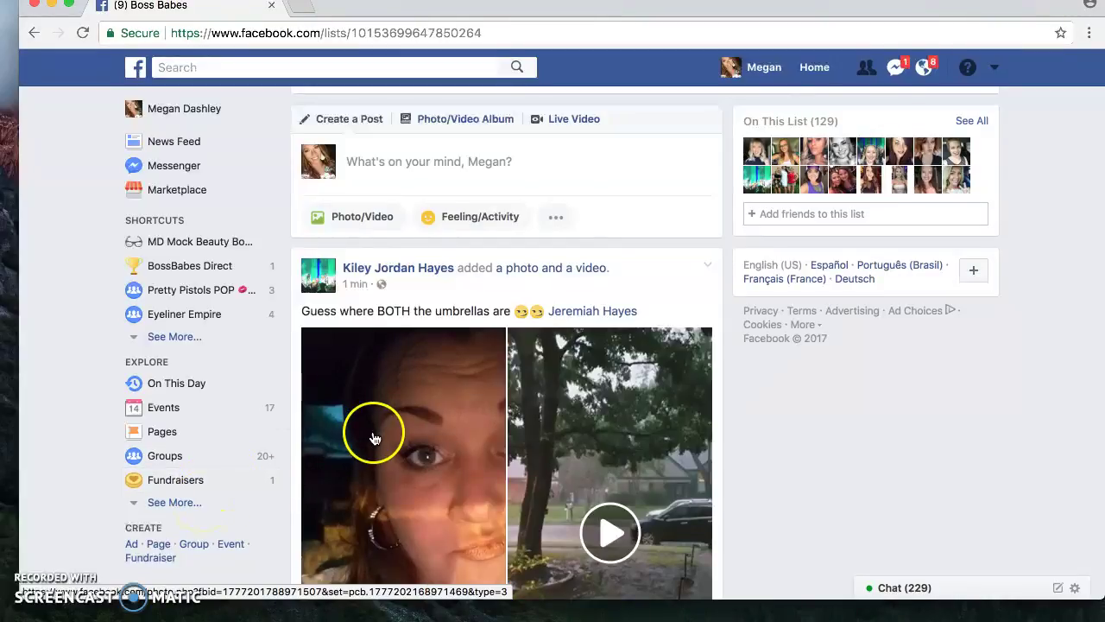
left_click(188, 504)
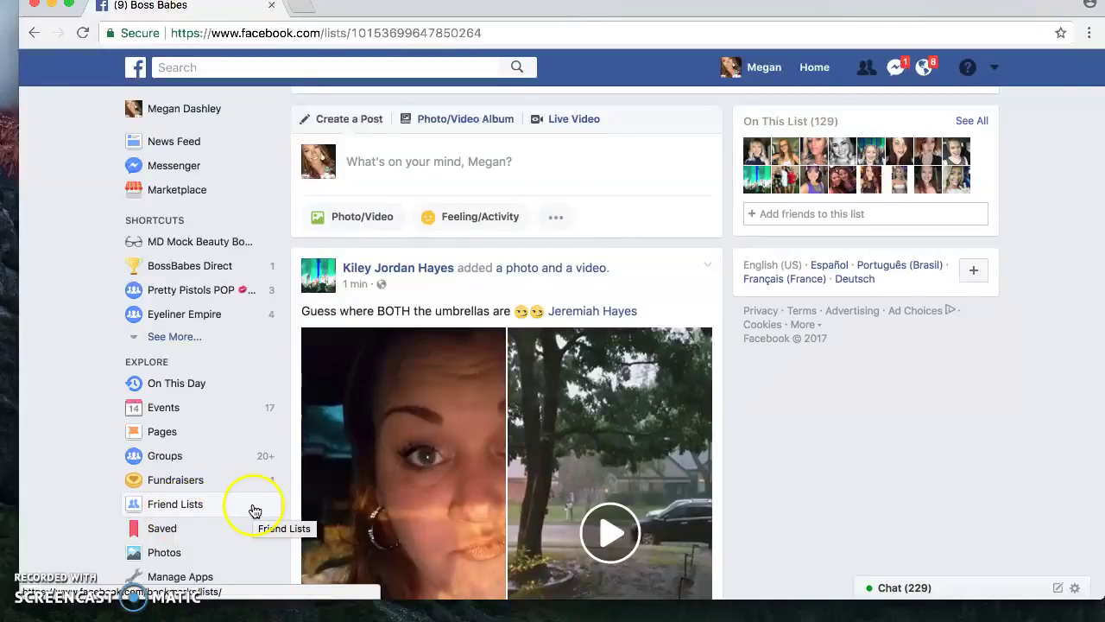
scroll(254, 510, "down", 6)
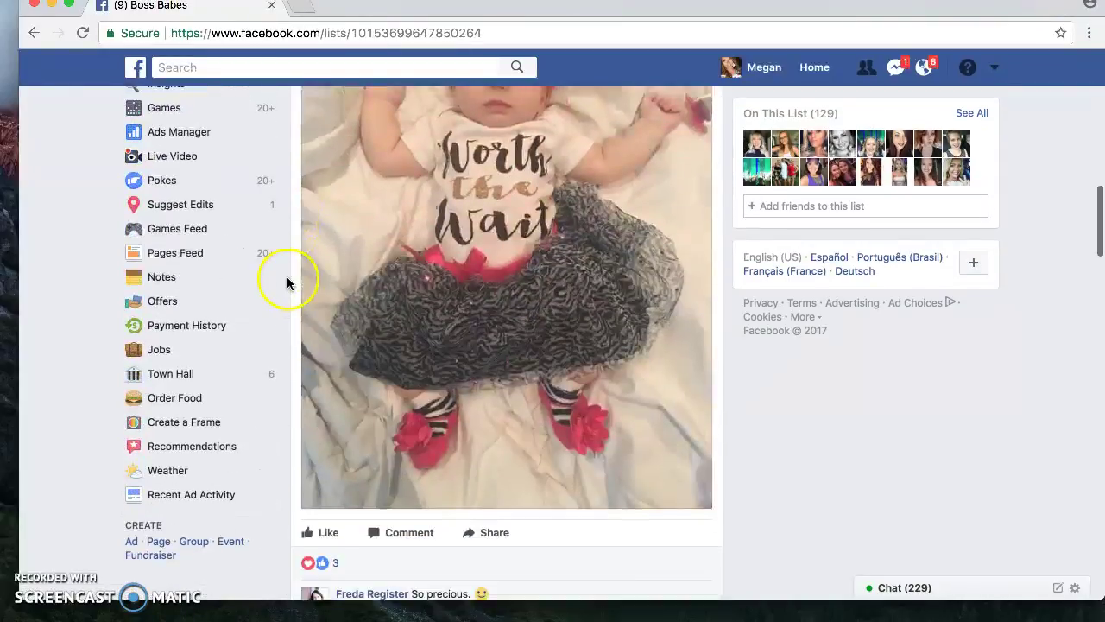
scroll(477, 426, "down", 15)
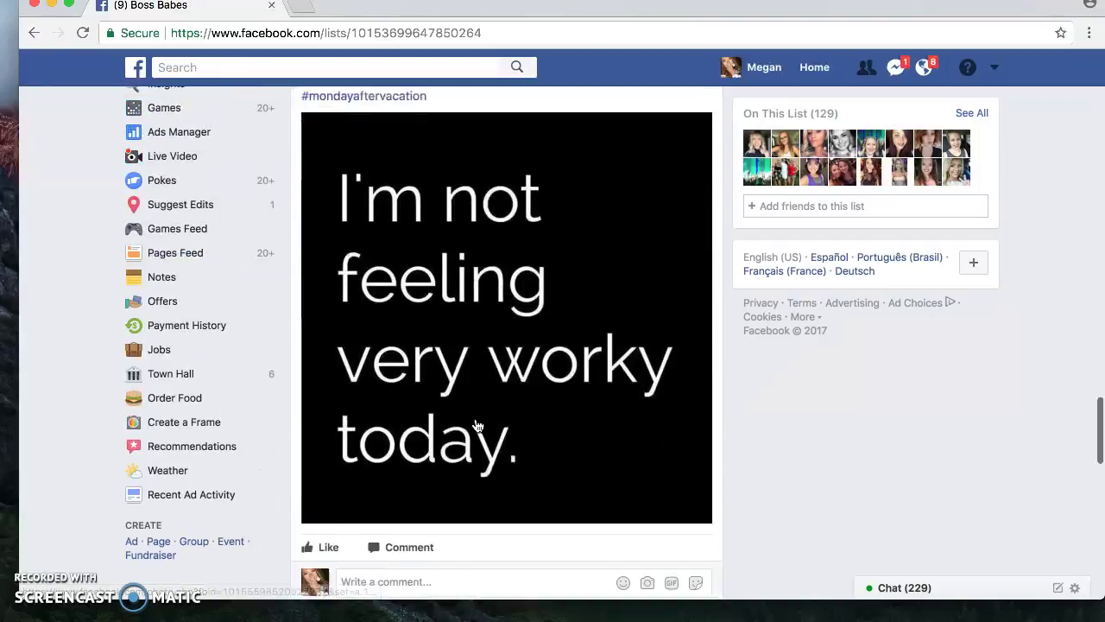
scroll(476, 426, "up", 20)
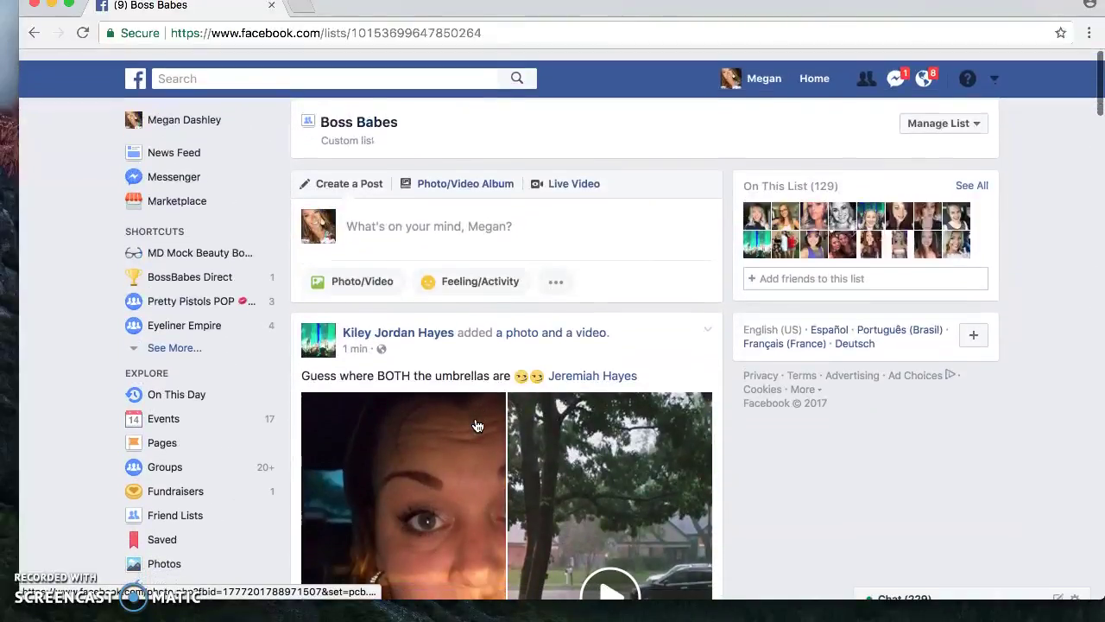
scroll(477, 425, "down", 8)
Finish browsing the Boss Babes feed and return to the Friend Lists overview
left_click(477, 487)
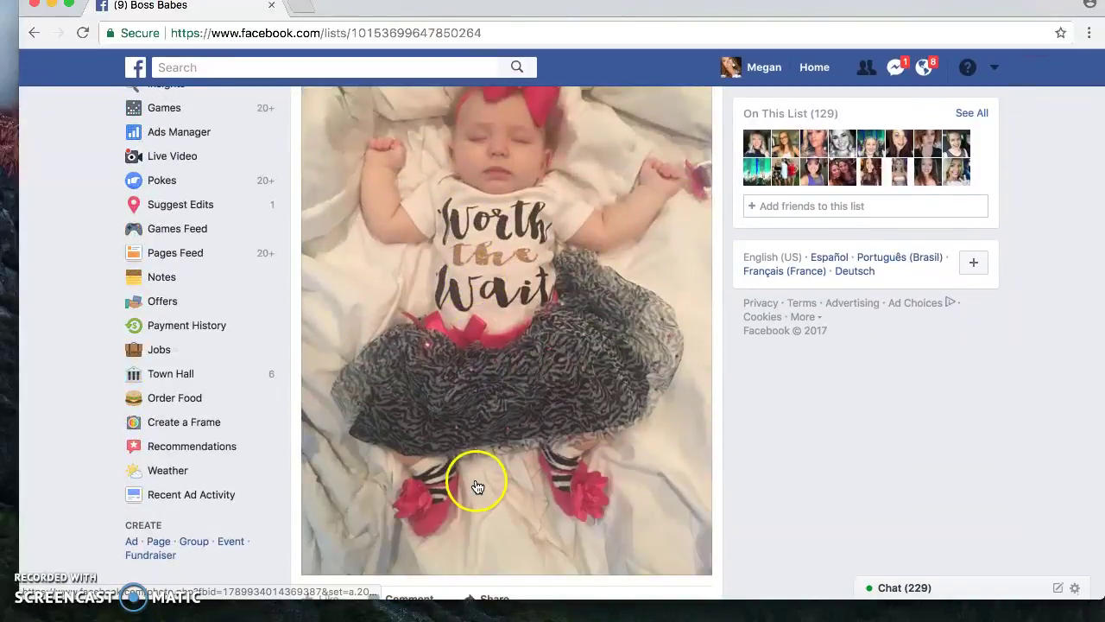
scroll(476, 466, "down", 15)
scroll(475, 457, "down", 15)
scroll(474, 456, "down", 12)
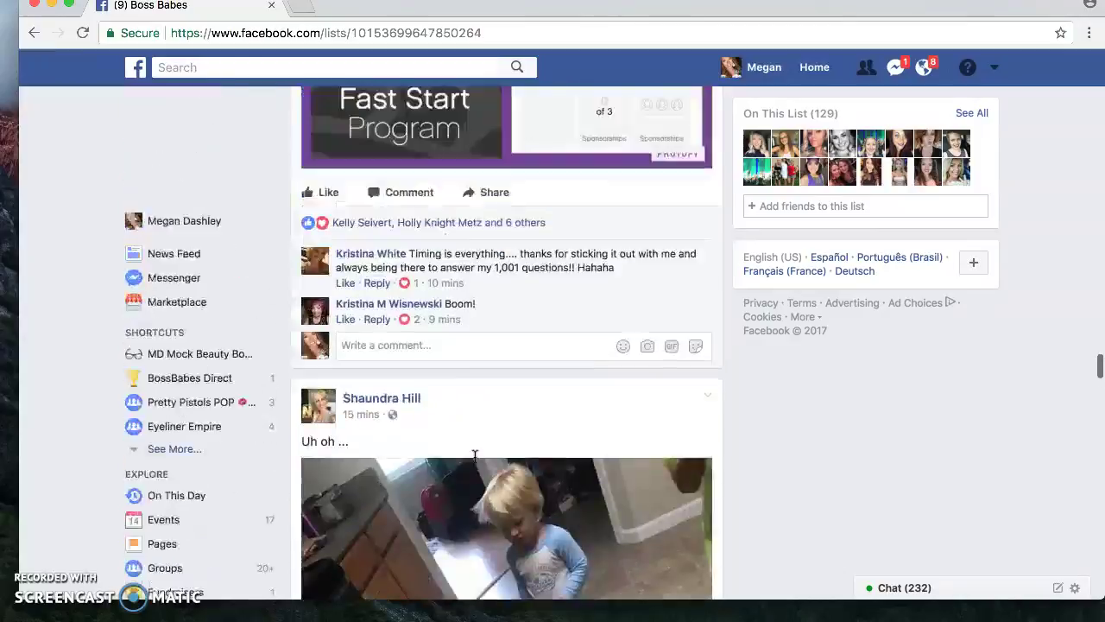
scroll(475, 456, "up", 20)
scroll(476, 465, "up", 10)
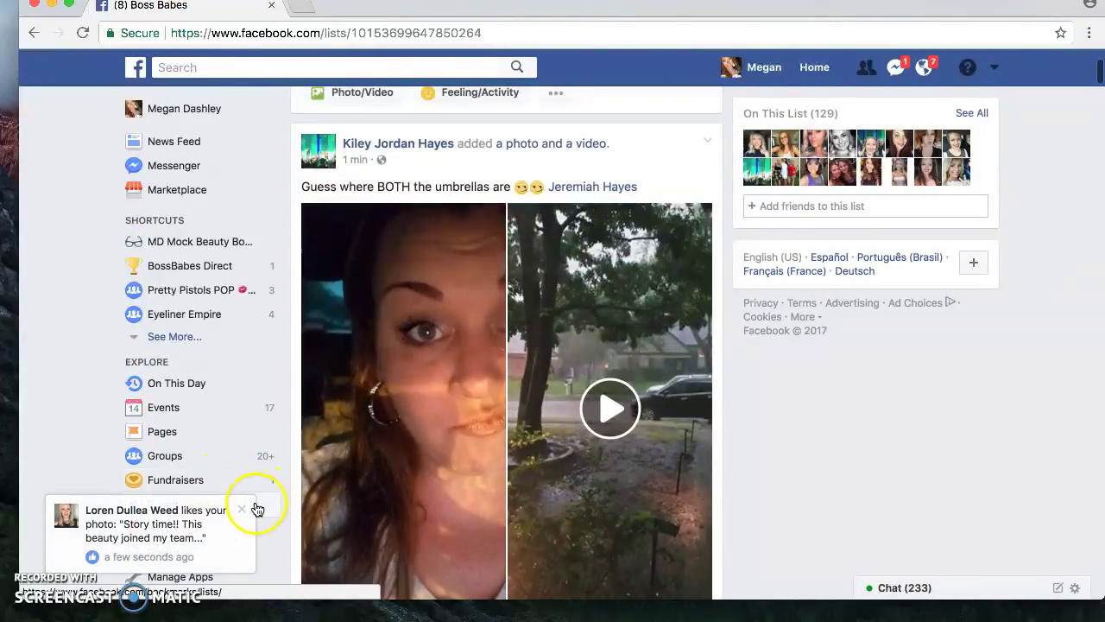
left_click(181, 504)
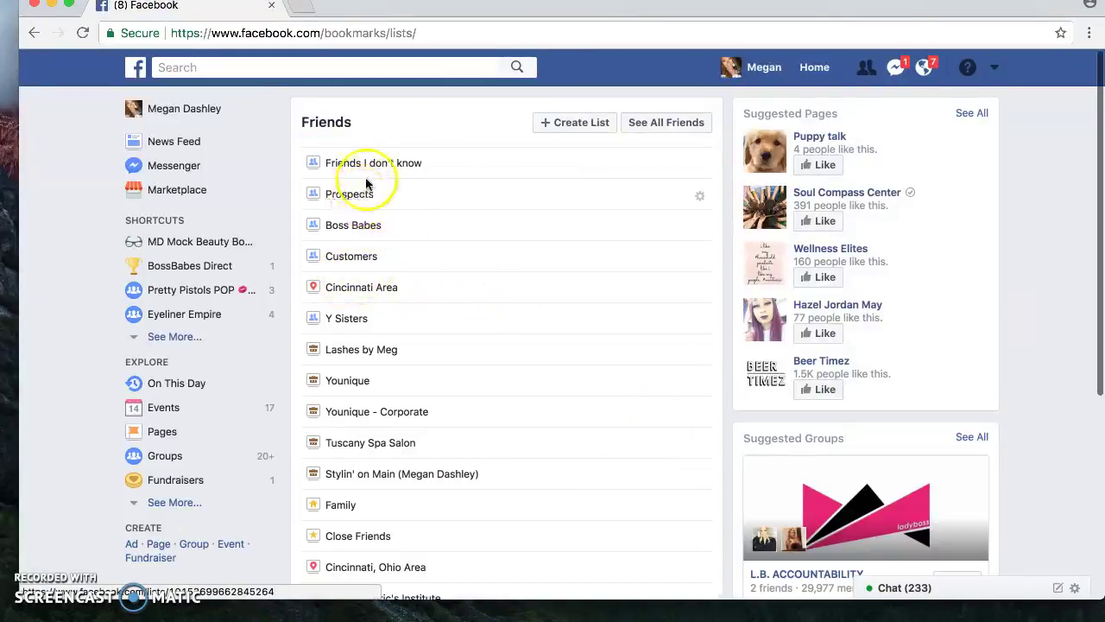
Open the 'Friends I don't know' feed (16 people), browse its posts, and close the chat window
left_click(374, 172)
scroll(549, 475, "down", 10)
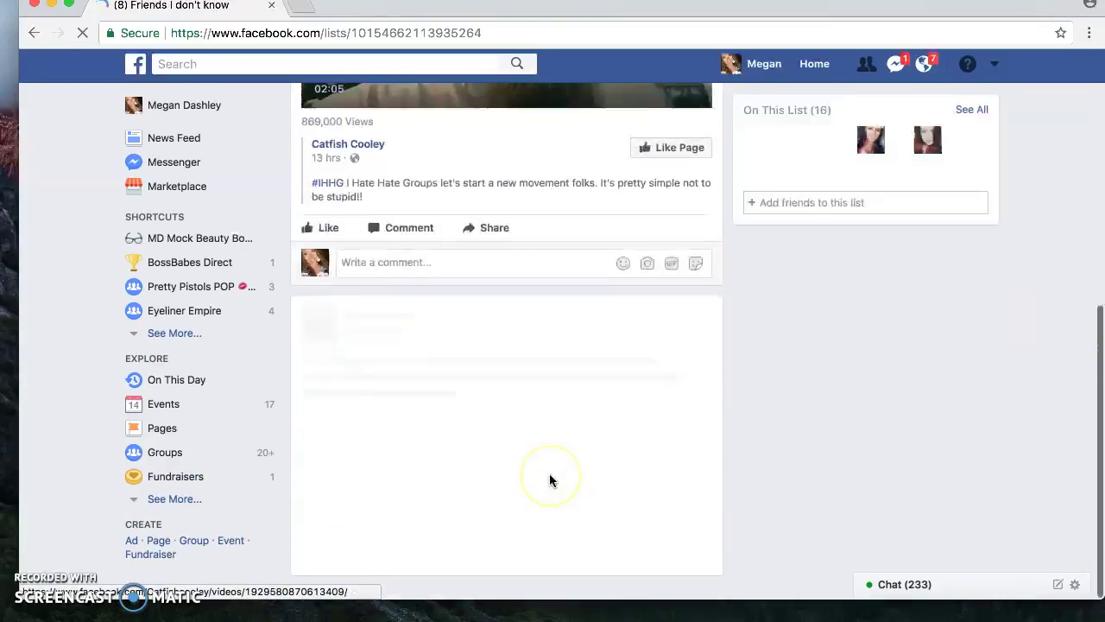
scroll(550, 480, "down", 20)
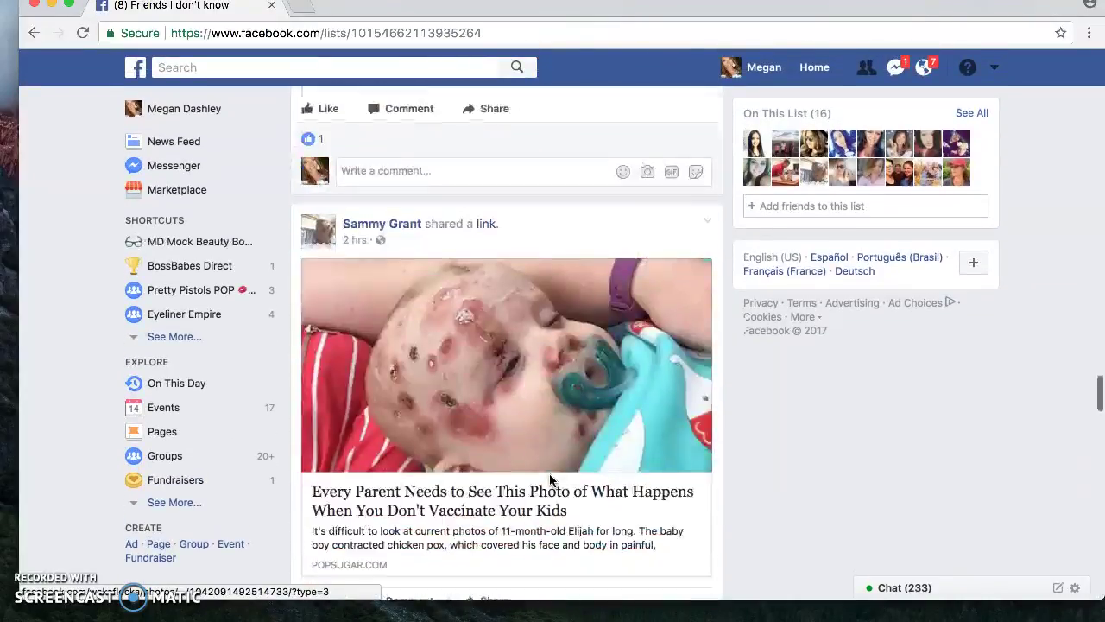
scroll(550, 480, "down", 20)
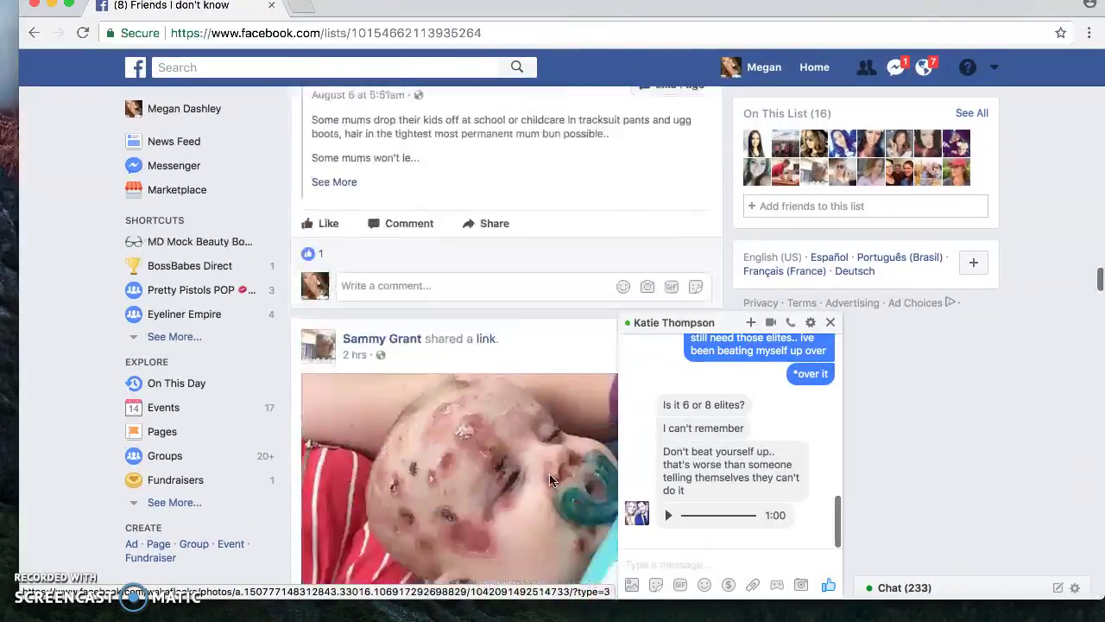
left_click(784, 340)
left_click(830, 322)
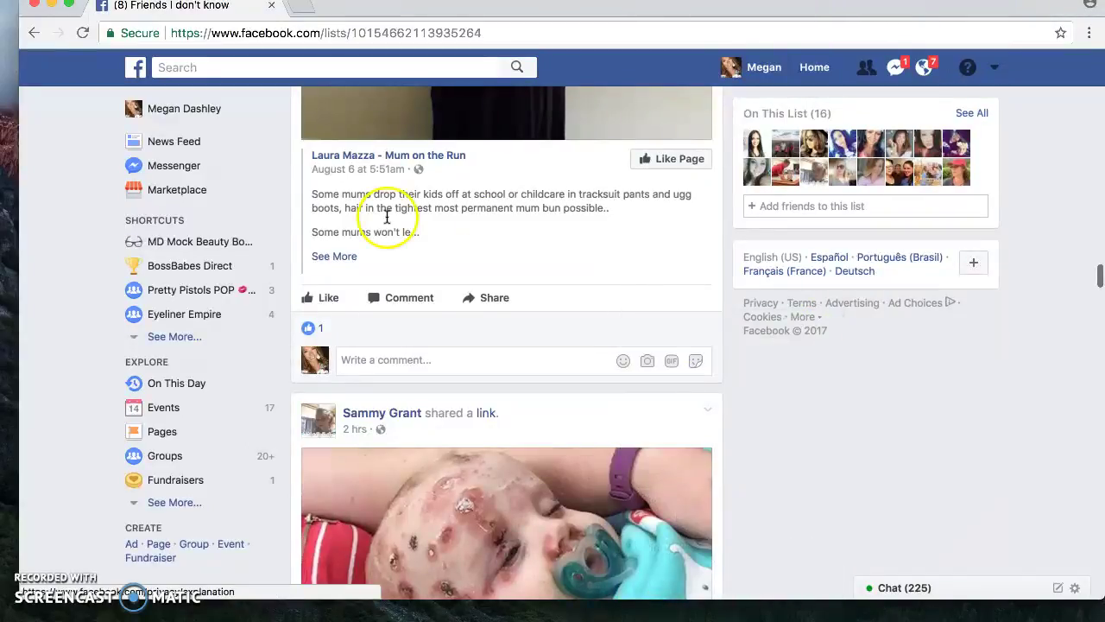